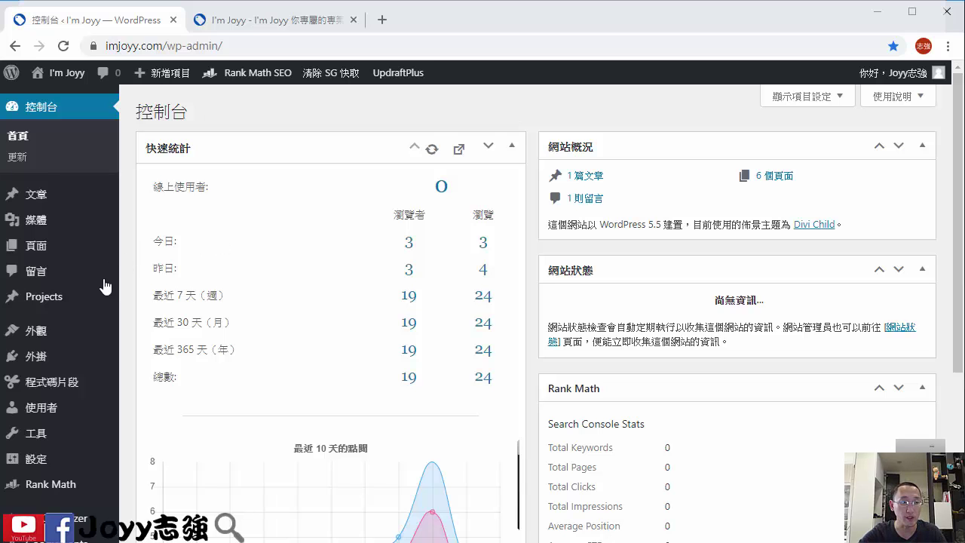
Open the plugin installation page and search the plugin directory for "wp optimize"
left_click(81, 357)
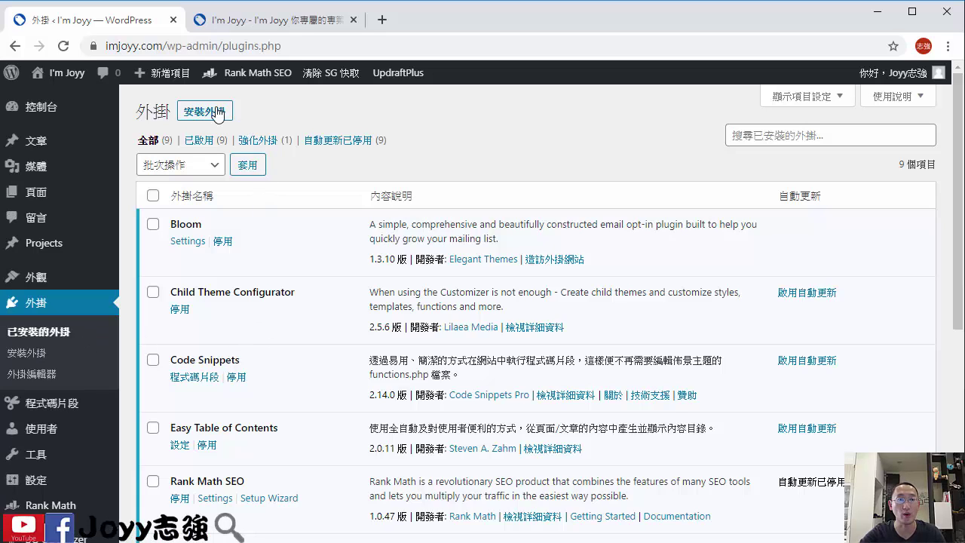
left_click(217, 113)
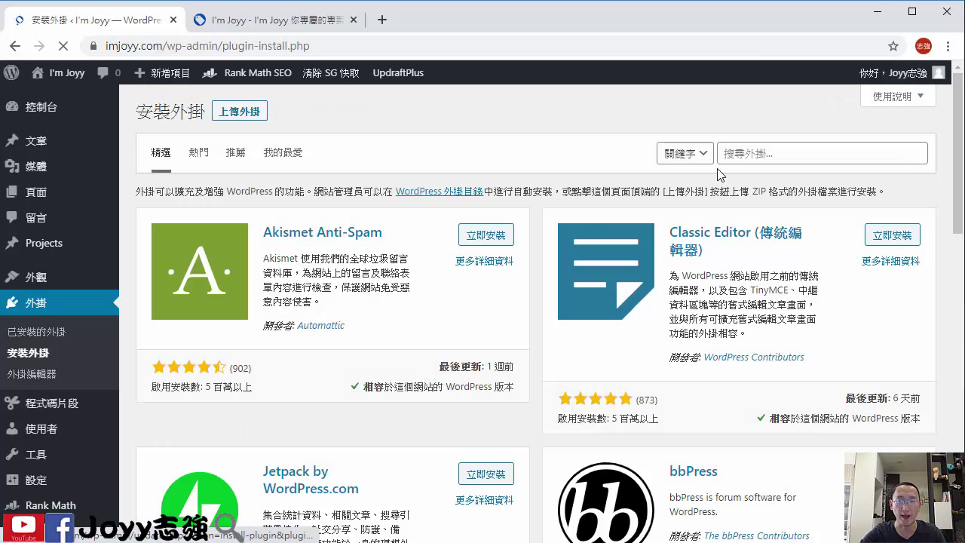
left_click(740, 152)
type("wp")
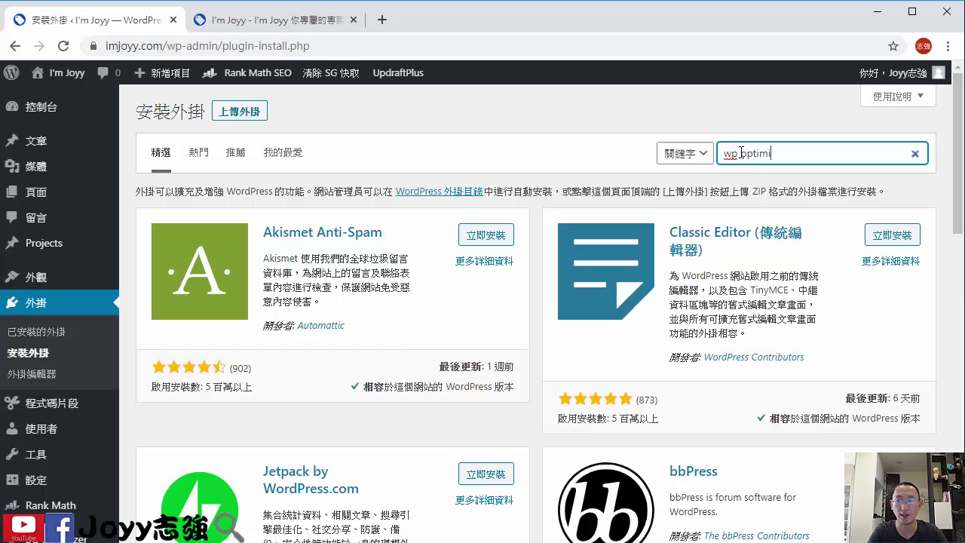
type("optimize")
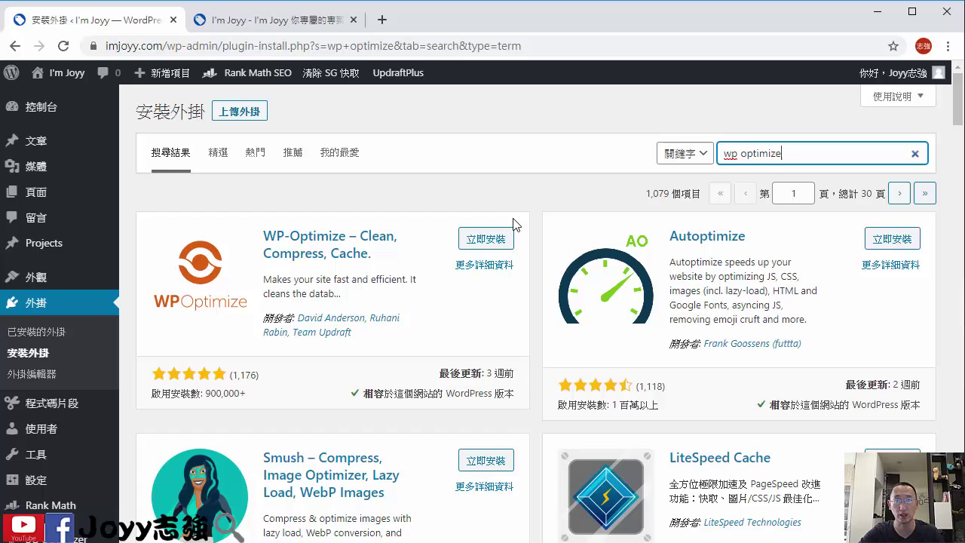
Install and activate the WP-Optimize – Clean, Compress, Cache plugin, and open its database optimization page
left_click(497, 243)
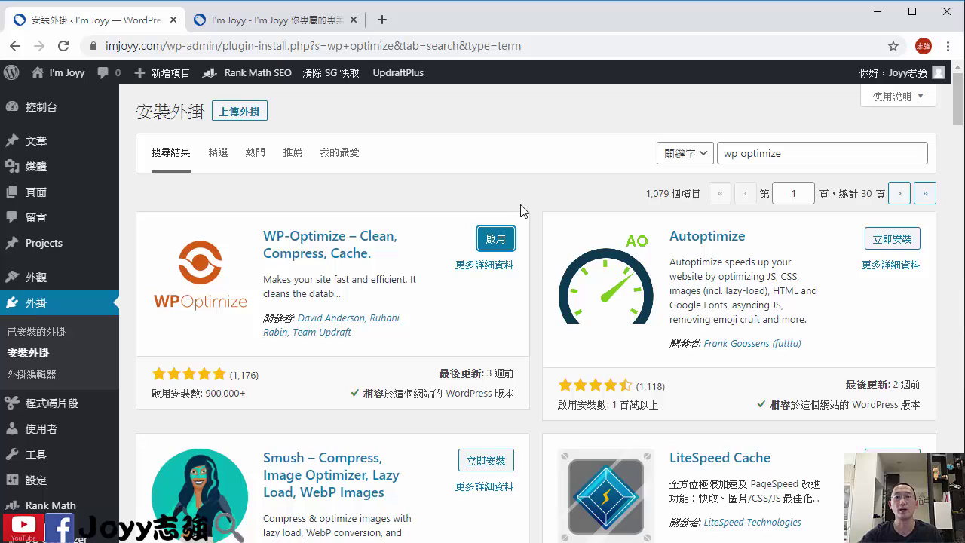
left_click(508, 240)
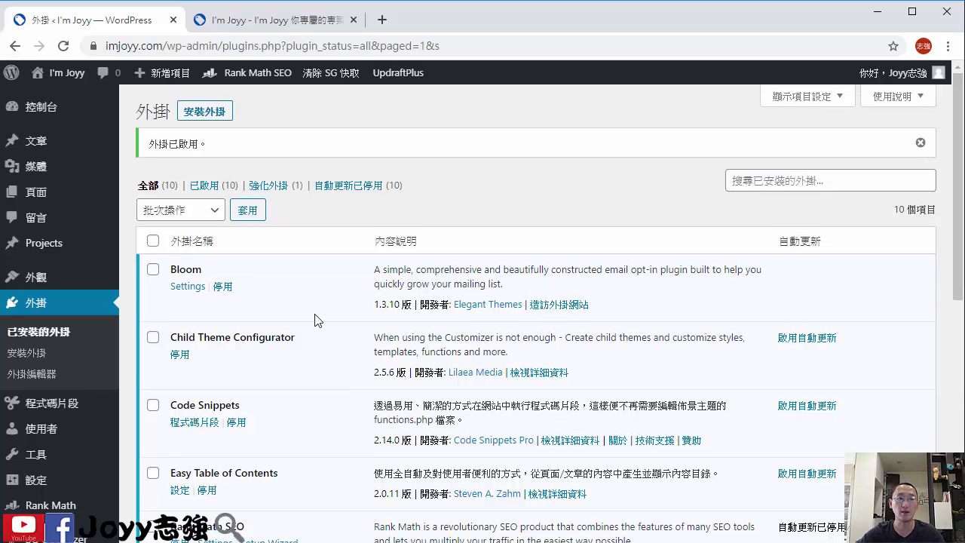
scroll(110, 294, "down", 5)
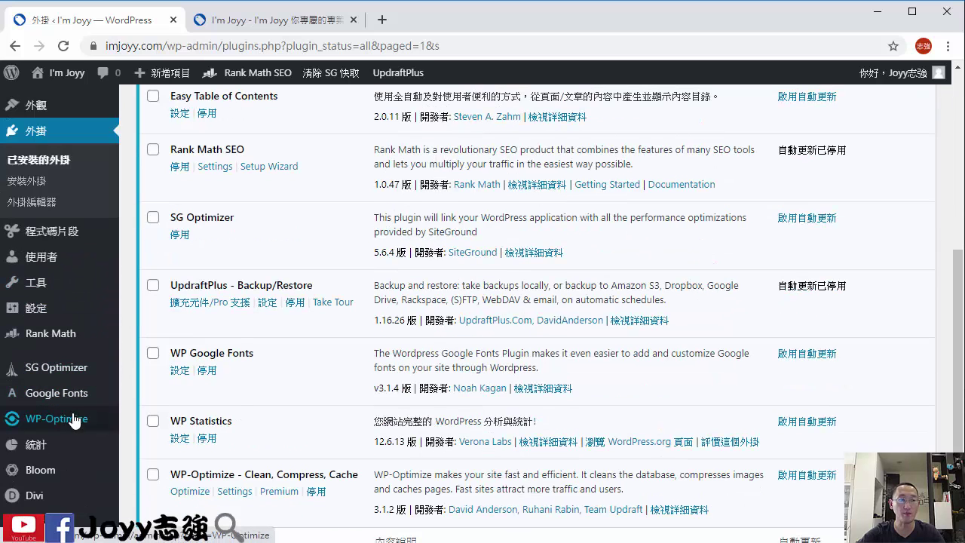
mouse_move(73, 419)
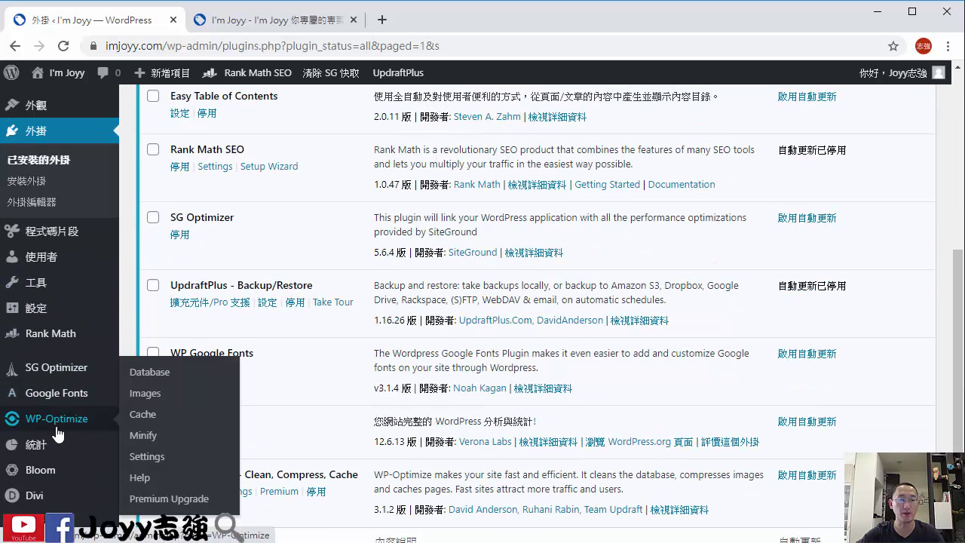
left_click(72, 420)
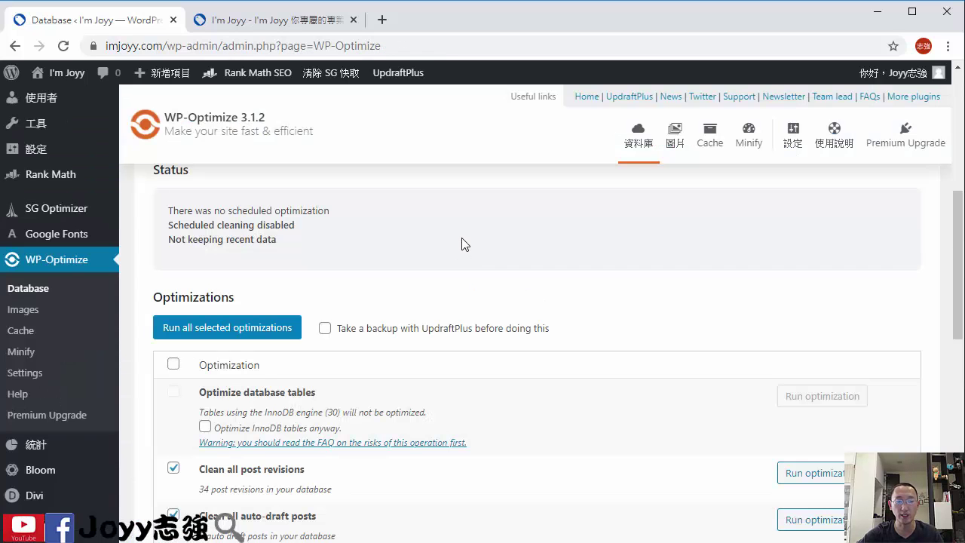
Also select the cleanups for expired transient options, pingbacks, trackbacks, post meta data, comment meta data and orphaned relationship data
scroll(463, 243, "down", 2)
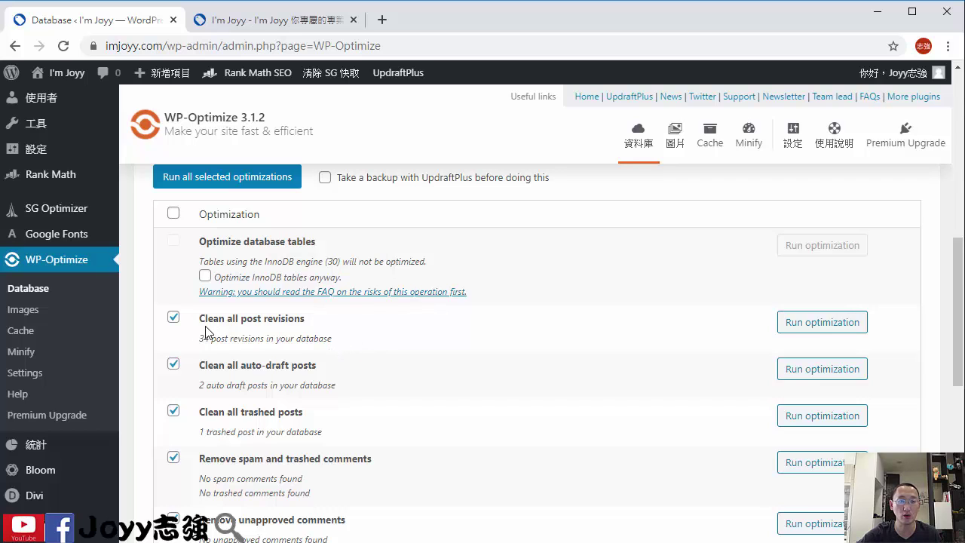
scroll(275, 259, "down", 1)
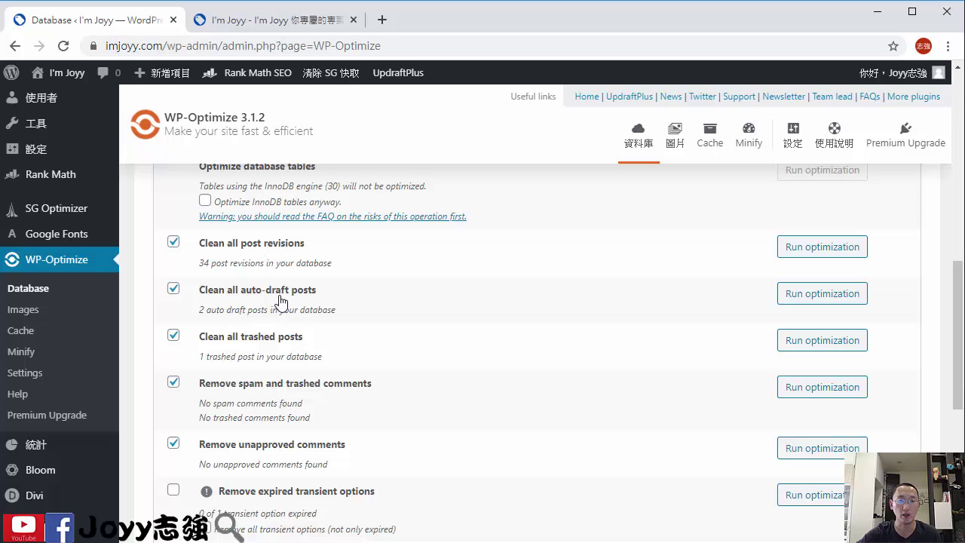
scroll(286, 418, "down", 2)
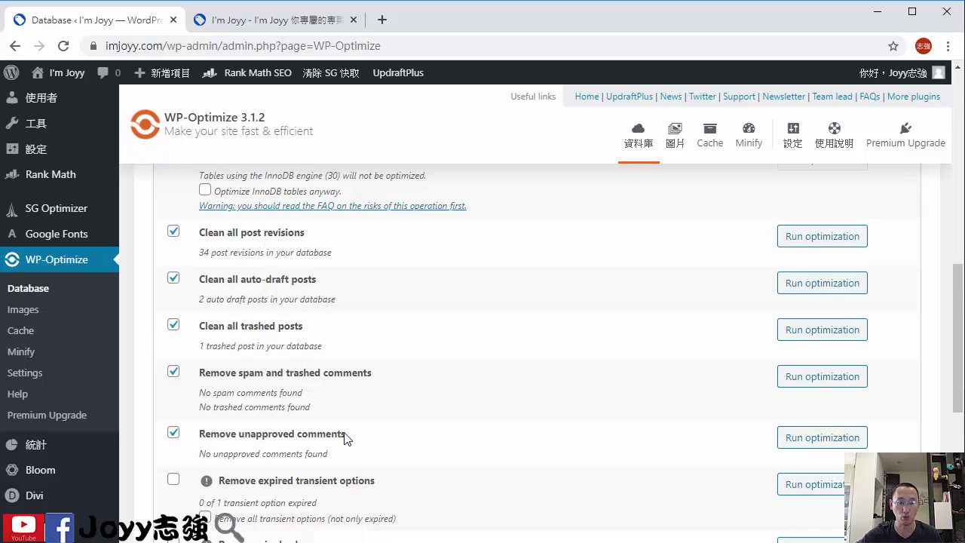
left_click(173, 339)
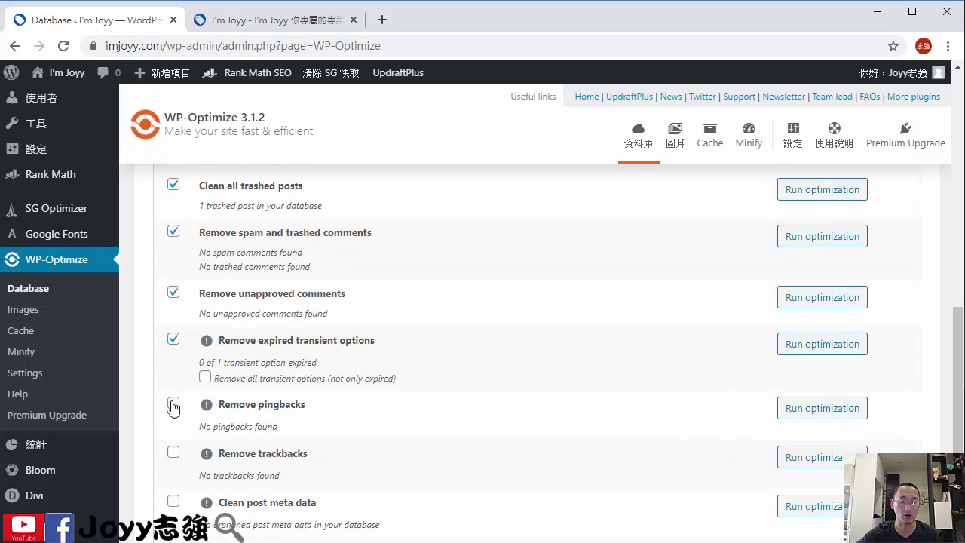
left_click(173, 401)
scroll(287, 435, "down", 2)
left_click(174, 301)
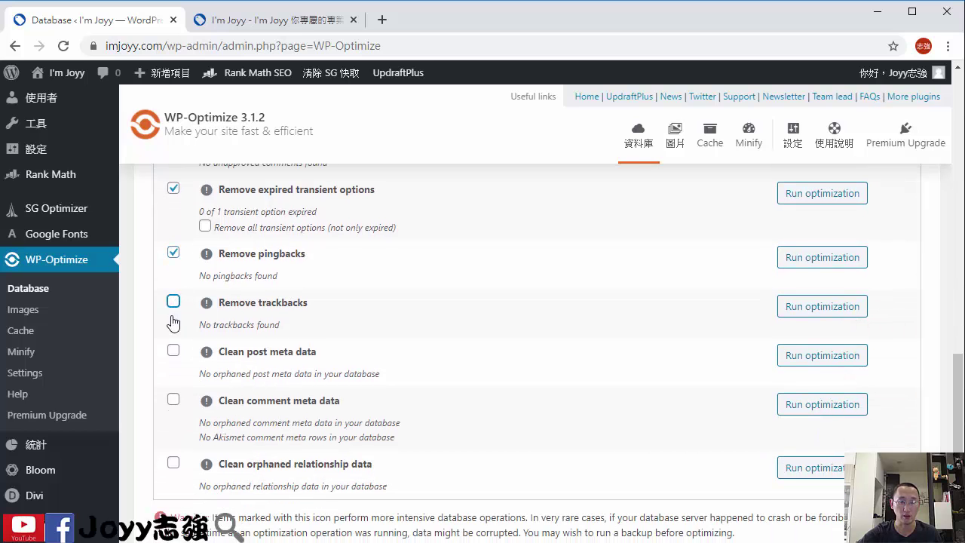
left_click(174, 351)
left_click(173, 399)
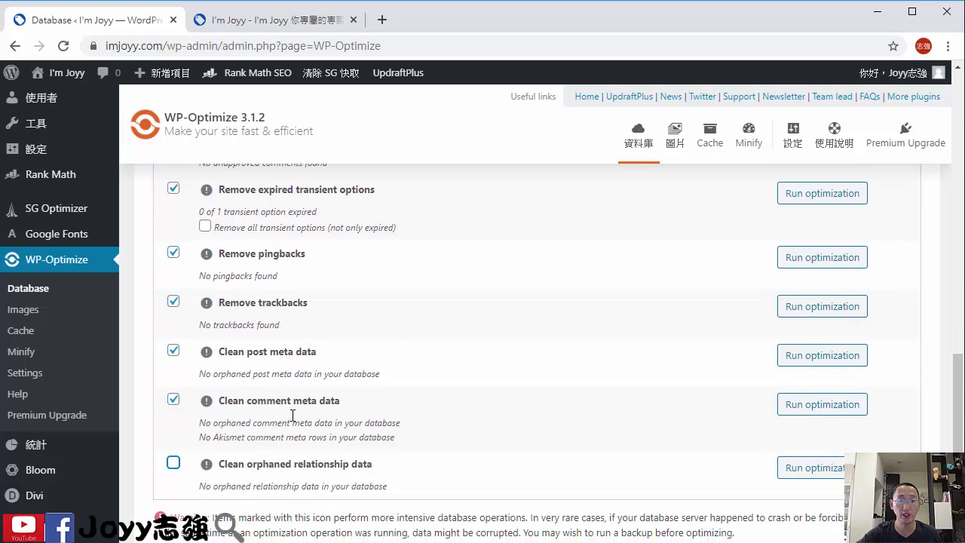
left_click(174, 469)
Run all selected database optimizations and check the outcome of each cleanup in the list
scroll(402, 349, "down", 1)
scroll(402, 349, "up", 3)
scroll(402, 349, "up", 5)
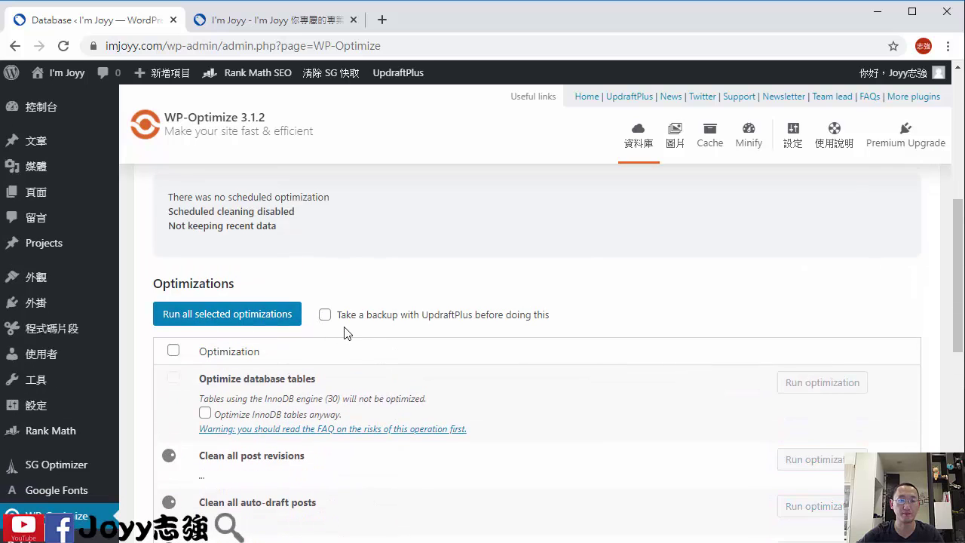
scroll(402, 330, "down", 2)
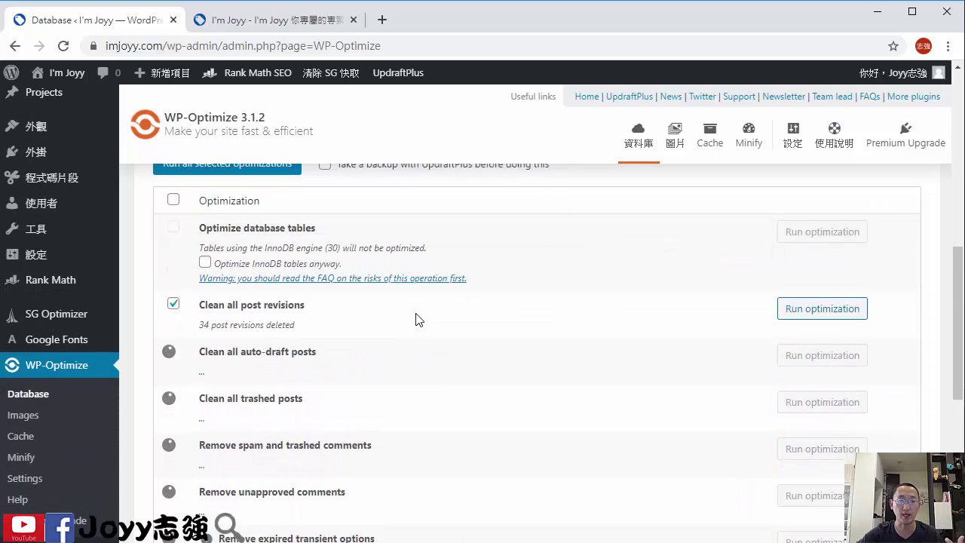
scroll(418, 320, "down", 1)
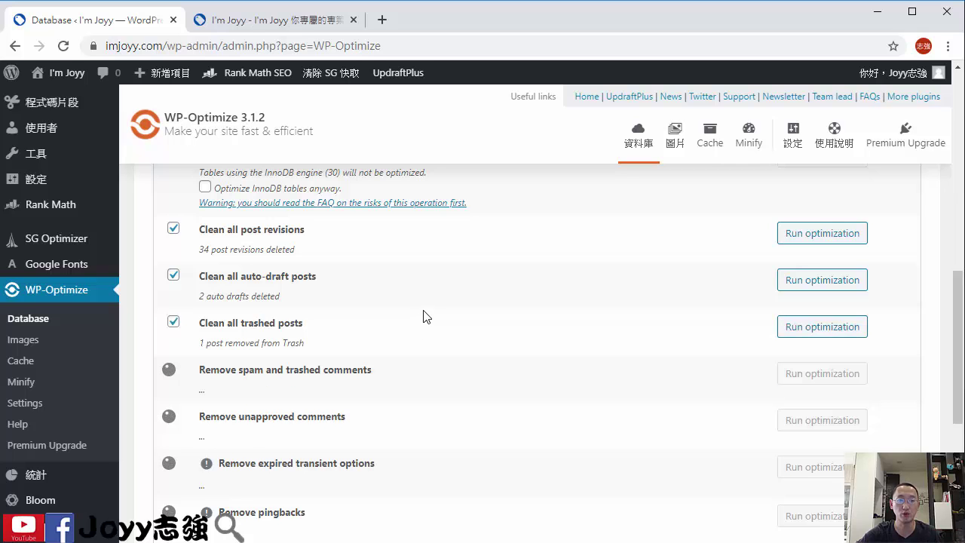
scroll(411, 302, "up", 2)
scroll(405, 293, "down", 3)
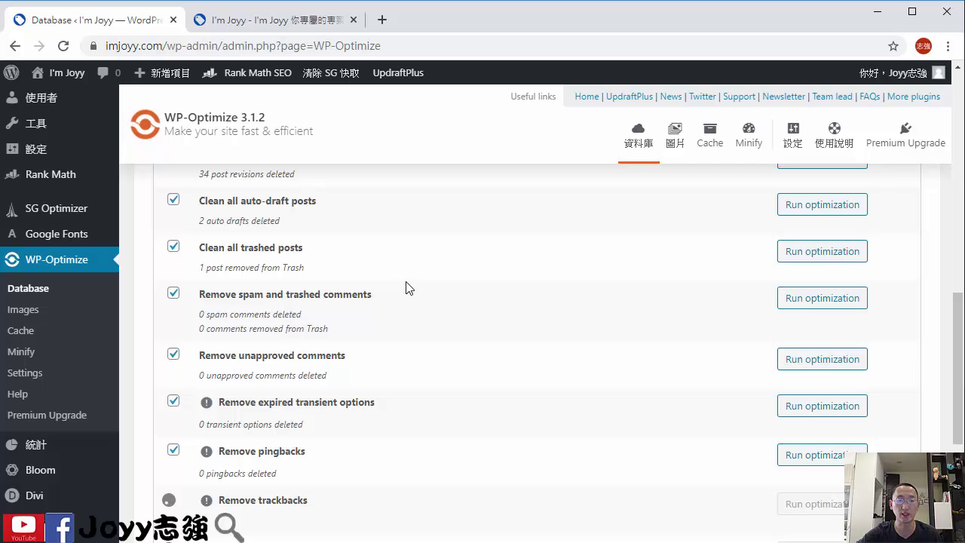
scroll(407, 290, "down", 2)
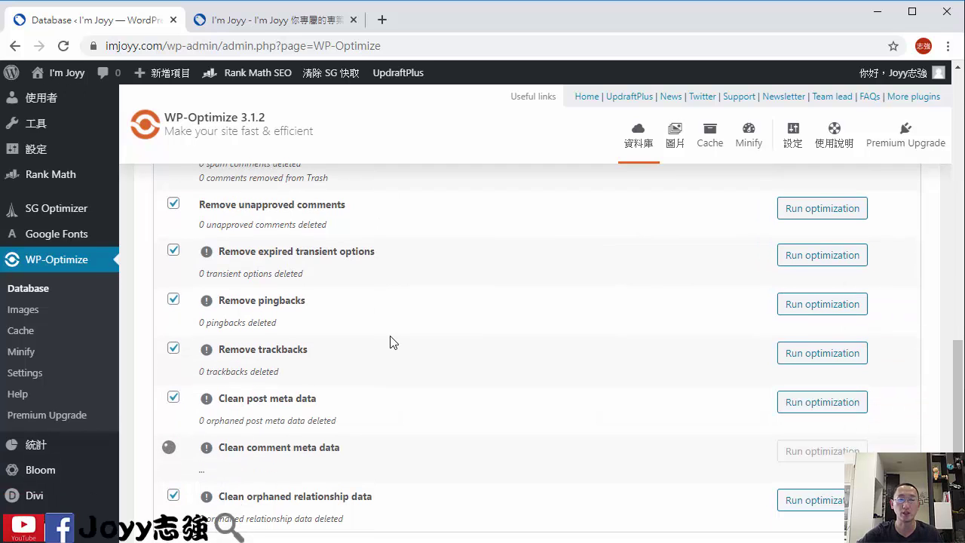
scroll(422, 323, "up", 3)
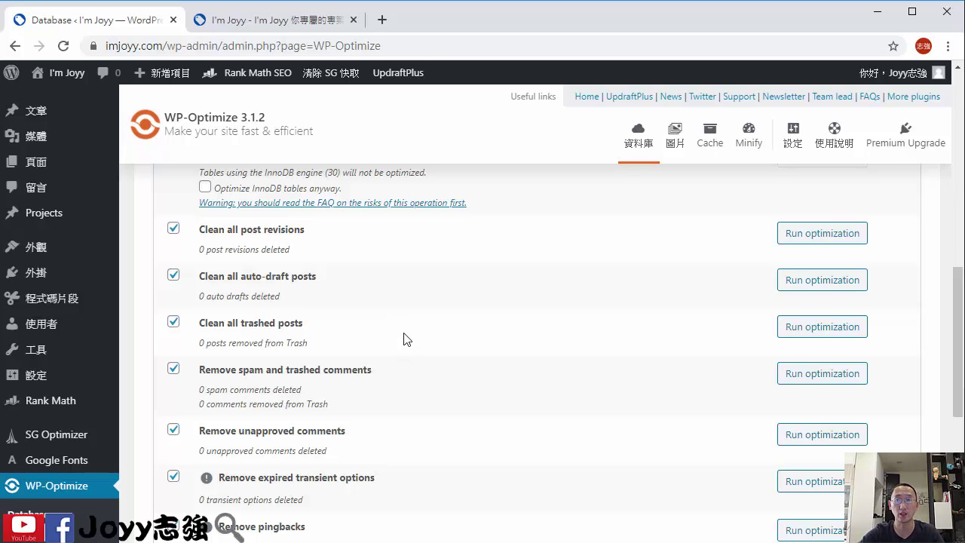
Dismiss the welcome notice above the WP-Optimize database optimizations
scroll(377, 317, "up", 5)
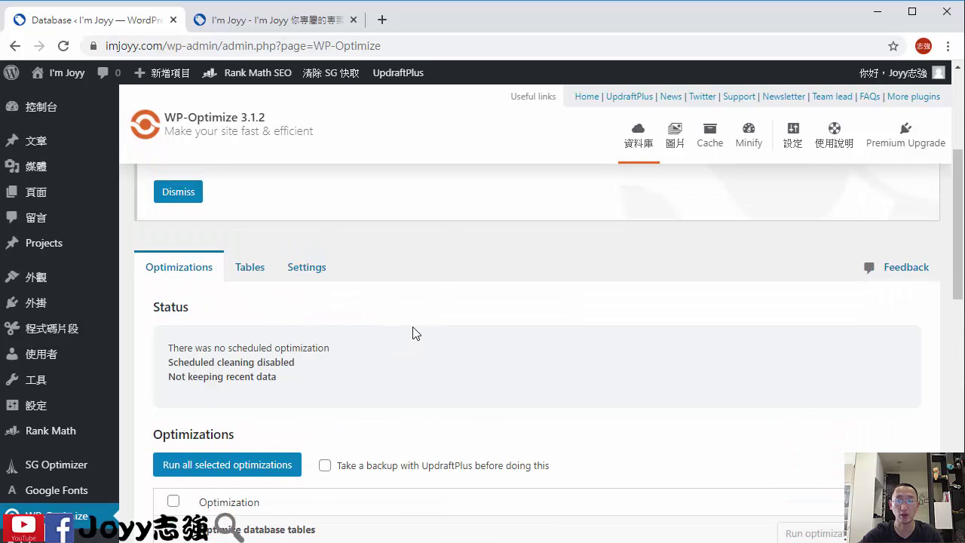
scroll(409, 331, "up", 2)
scroll(409, 331, "up", 2)
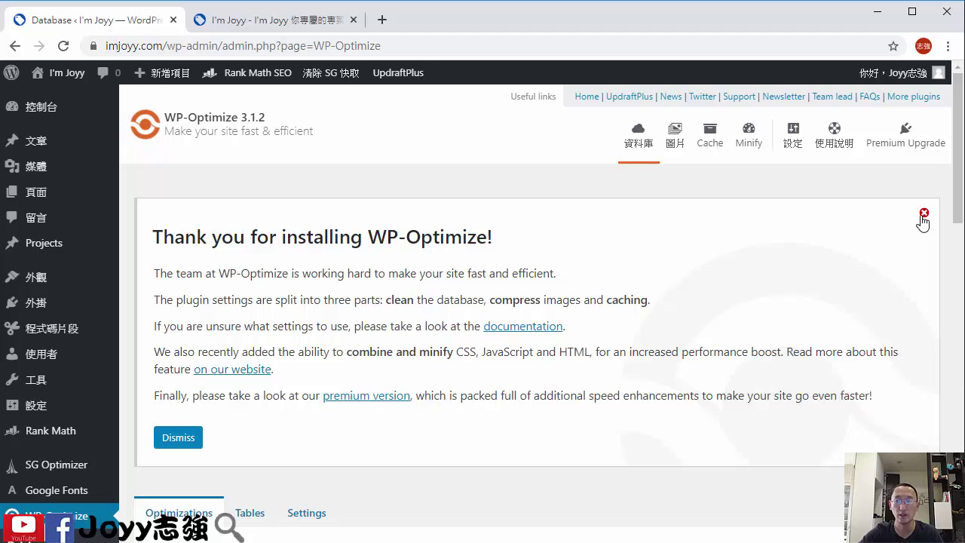
left_click(923, 218)
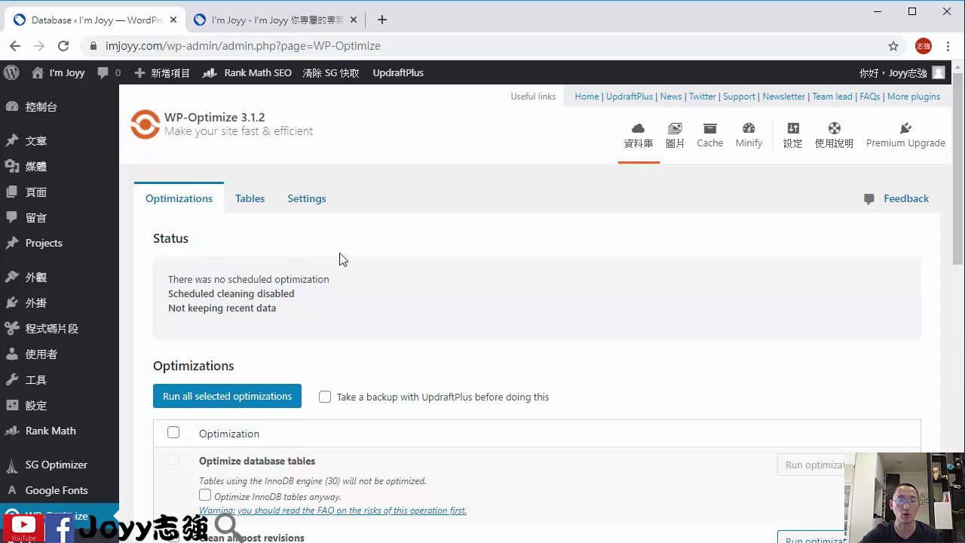
scroll(336, 272, "down", 2)
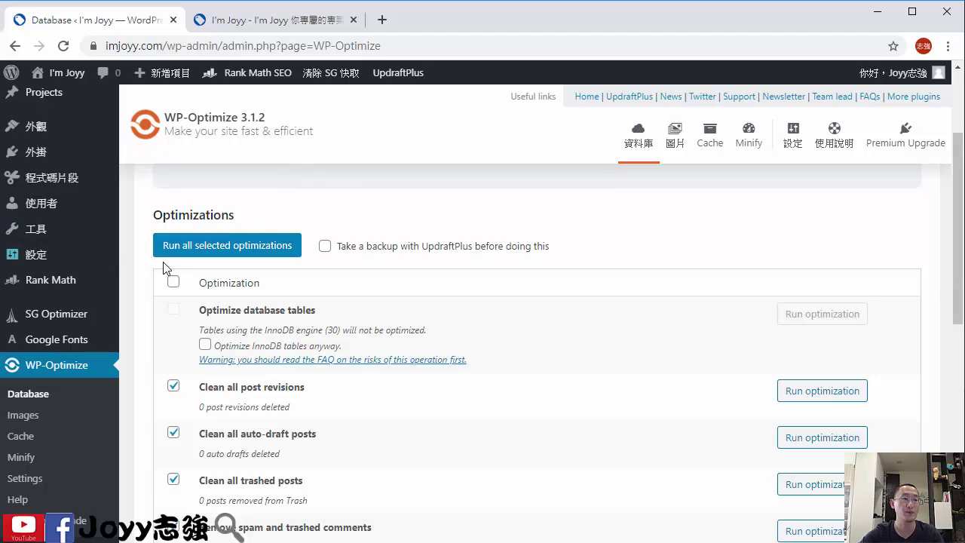
Return to the plugin installation page and search the plugin directory for "wp google fonts"
left_click(68, 155)
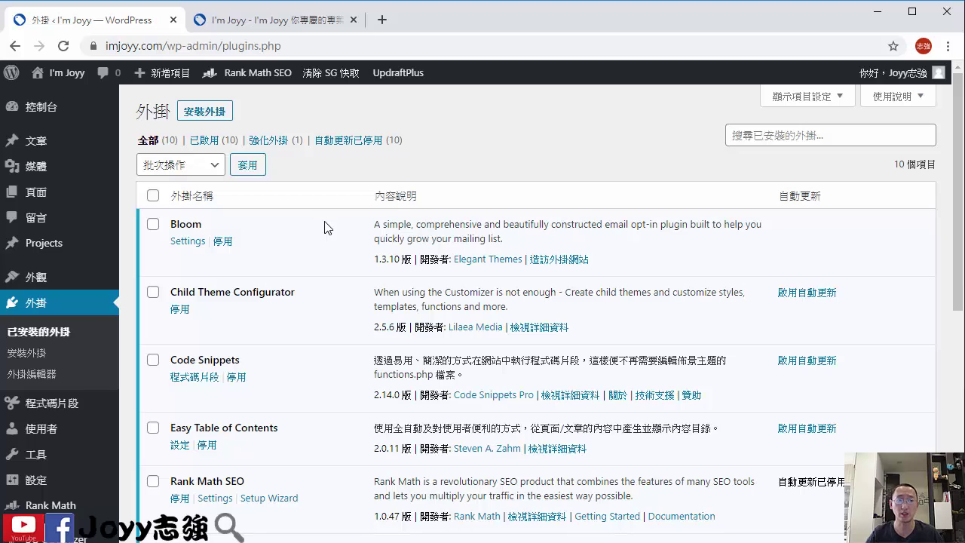
left_click(215, 115)
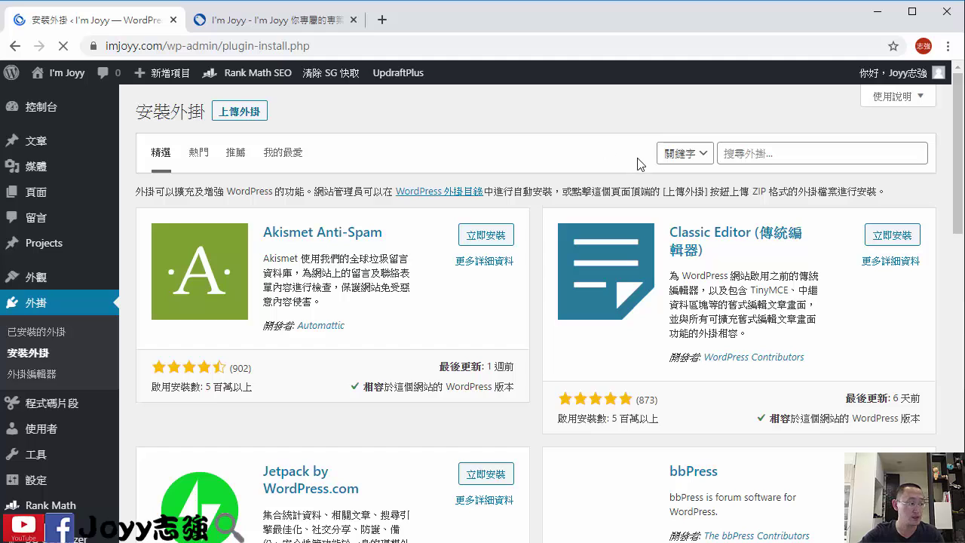
left_click(753, 147)
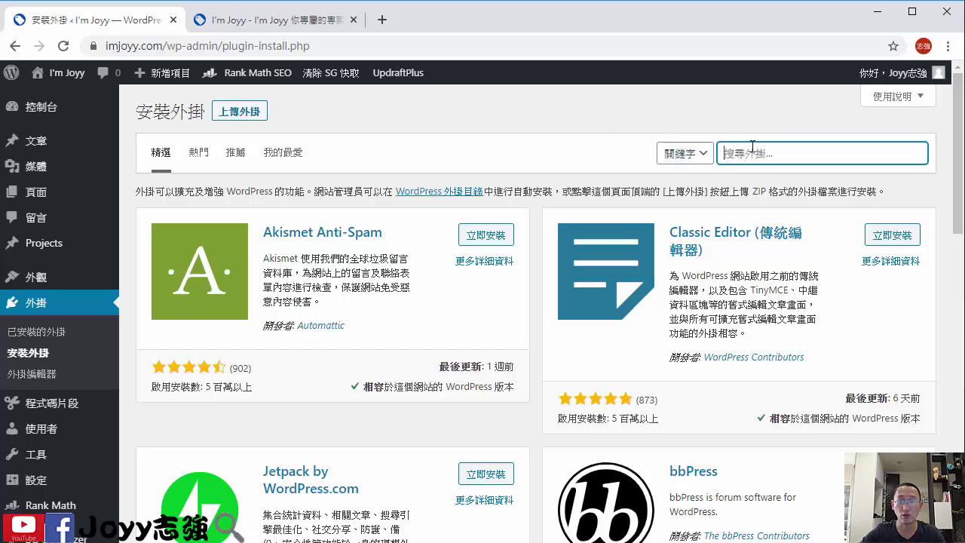
type("wp go")
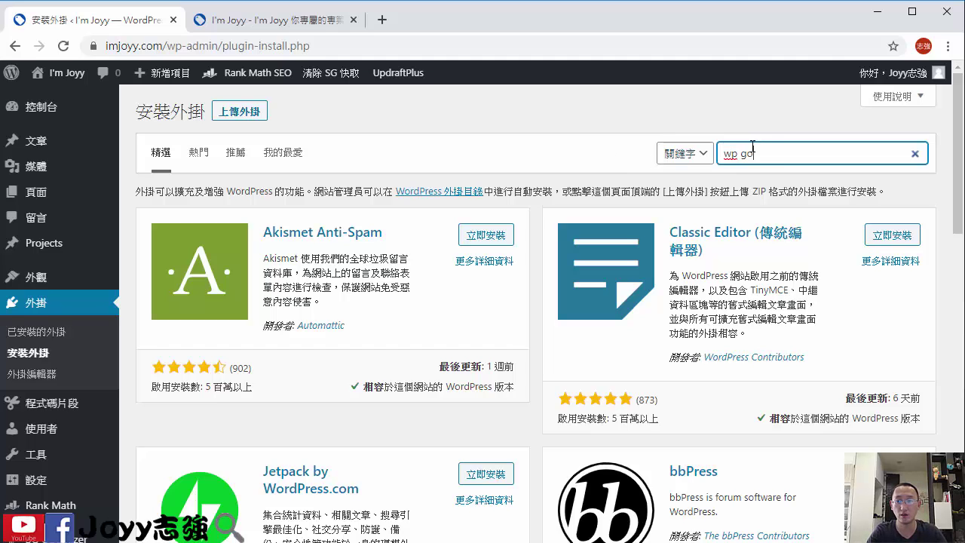
type("ogle fonts")
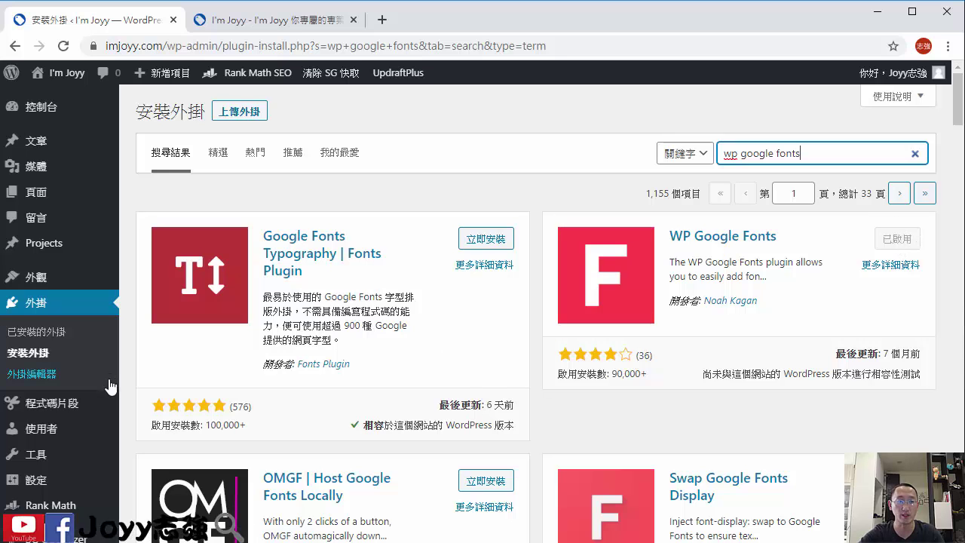
Open the Google Font Control Panel and review the styles and elements assigned to Font 1
scroll(116, 346, "down", 2)
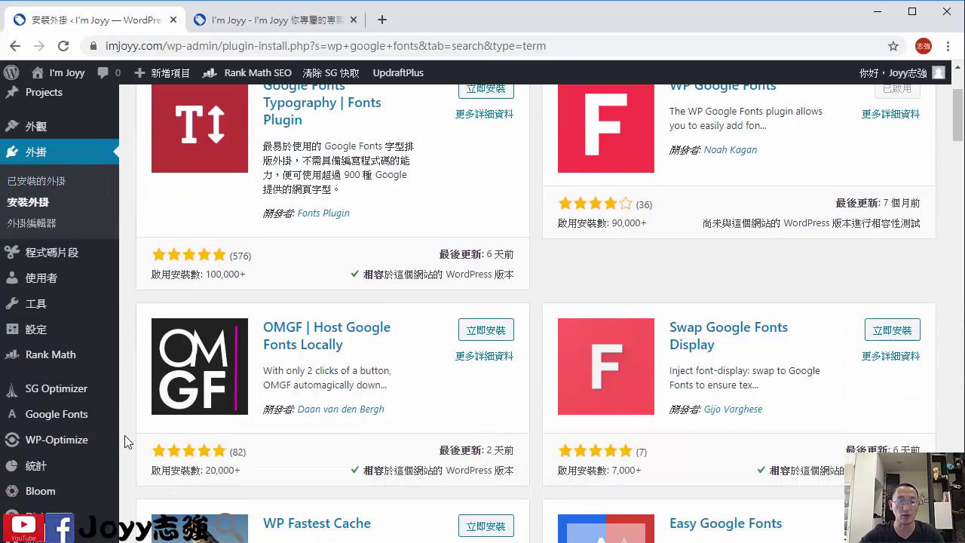
mouse_move(53, 420)
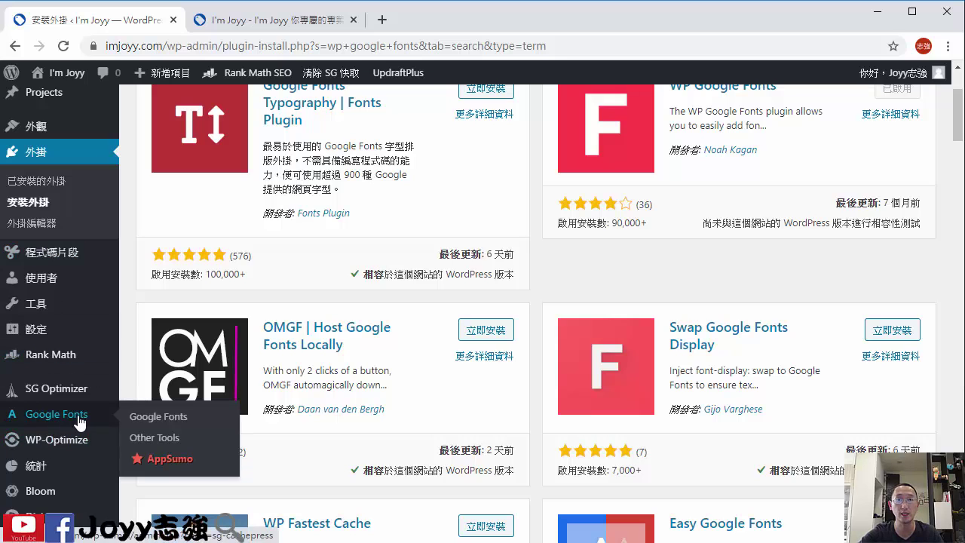
left_click(79, 425)
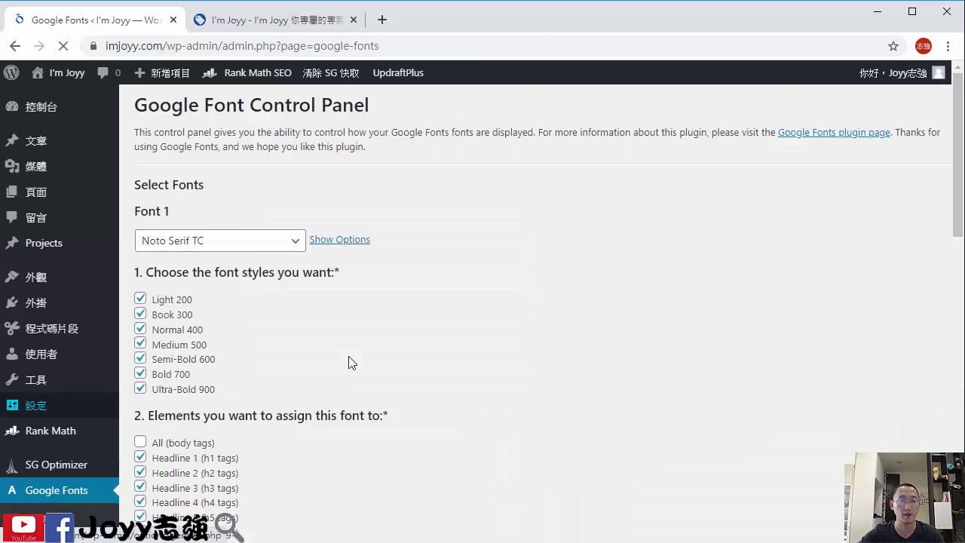
scroll(409, 338, "down", 2)
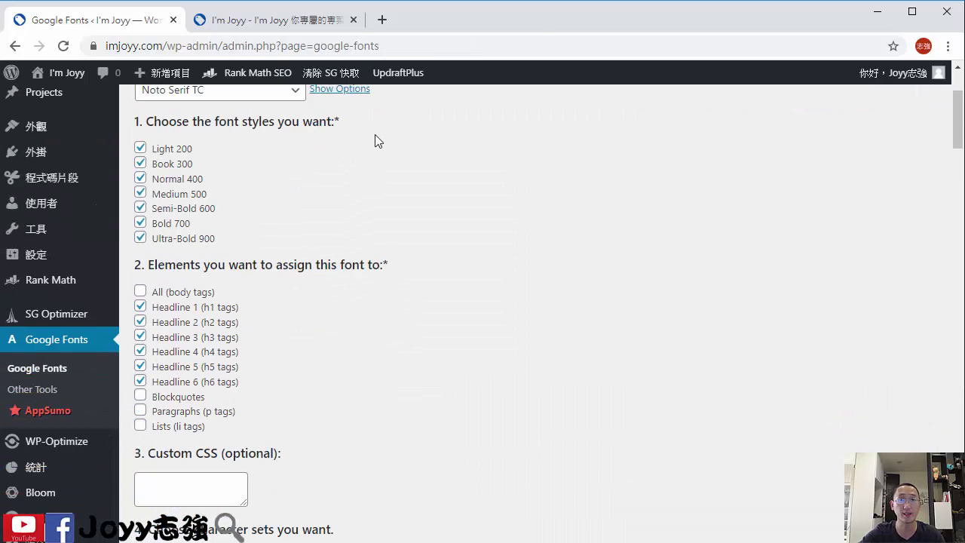
Switch to the live homepage and compare the font of the 完整的客戶分析 card's heading with its paragraph text
left_click(309, 25)
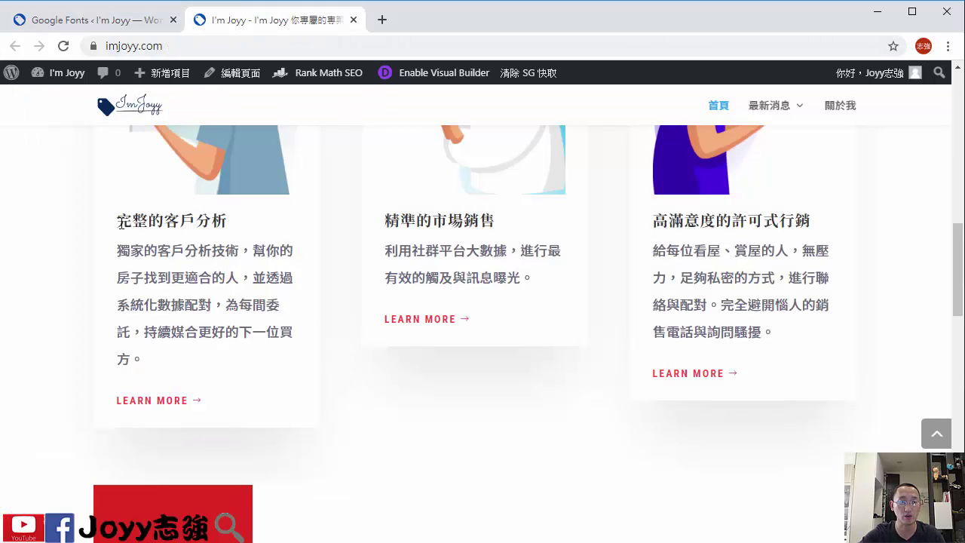
left_click_drag(117, 220, 246, 221)
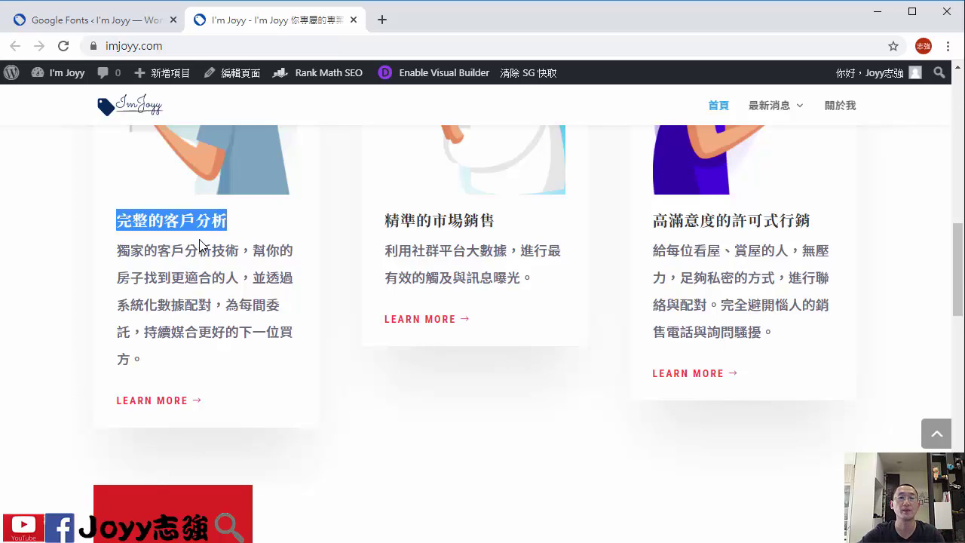
left_click(234, 234)
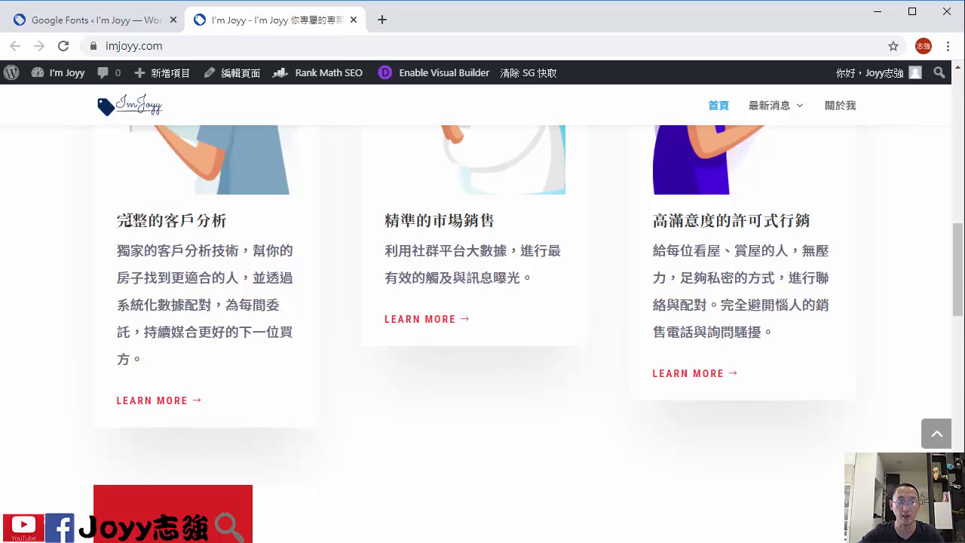
left_click_drag(128, 219, 227, 221)
left_click(237, 223)
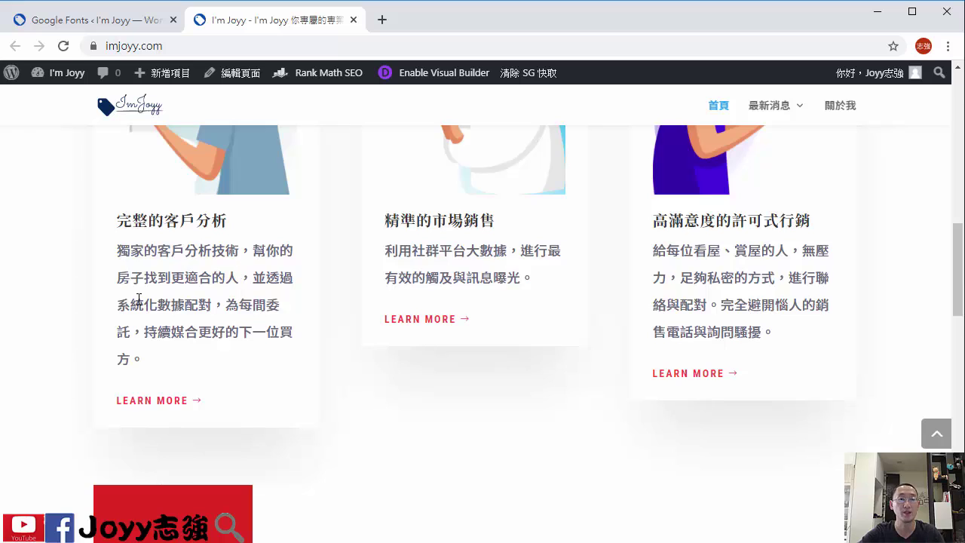
left_click_drag(131, 257, 241, 355)
left_click(242, 353)
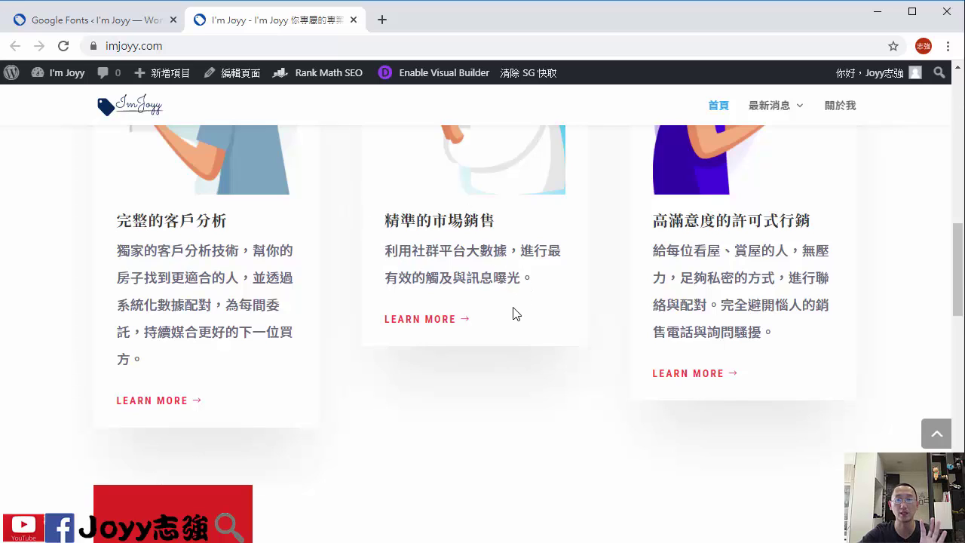
Return to the Google Font Control Panel and look through the available font slots from Font 1 to Font 6
left_click(103, 24)
scroll(355, 326, "up", 2)
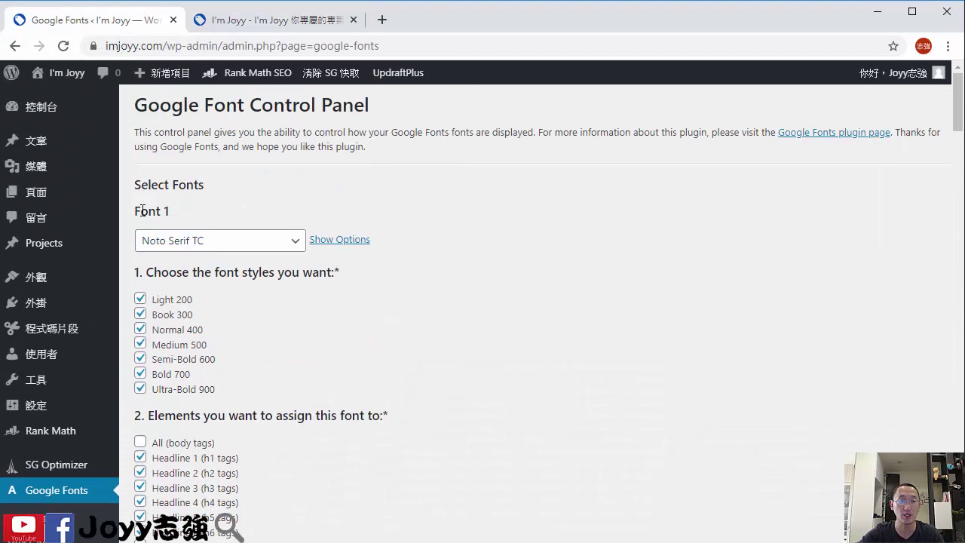
scroll(427, 370, "down", 3)
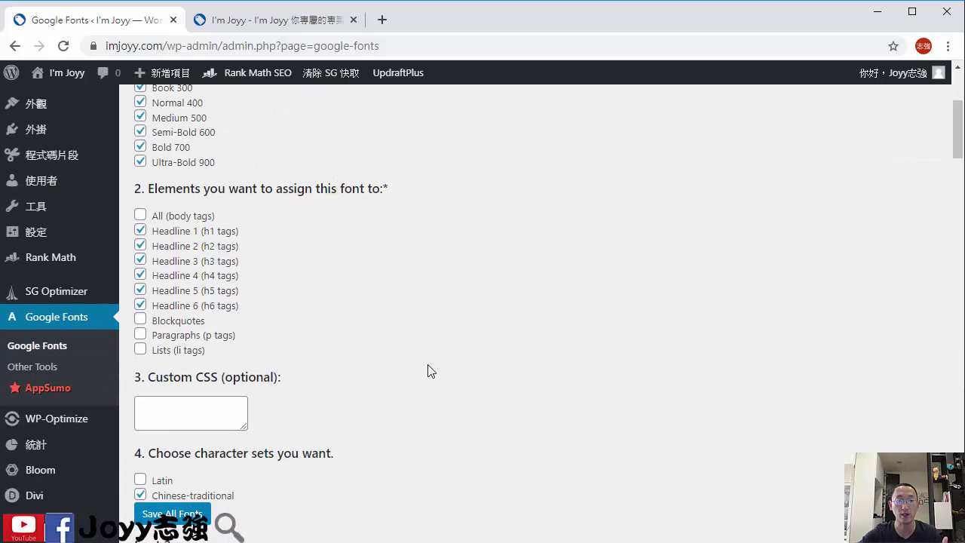
scroll(427, 371, "down", 15)
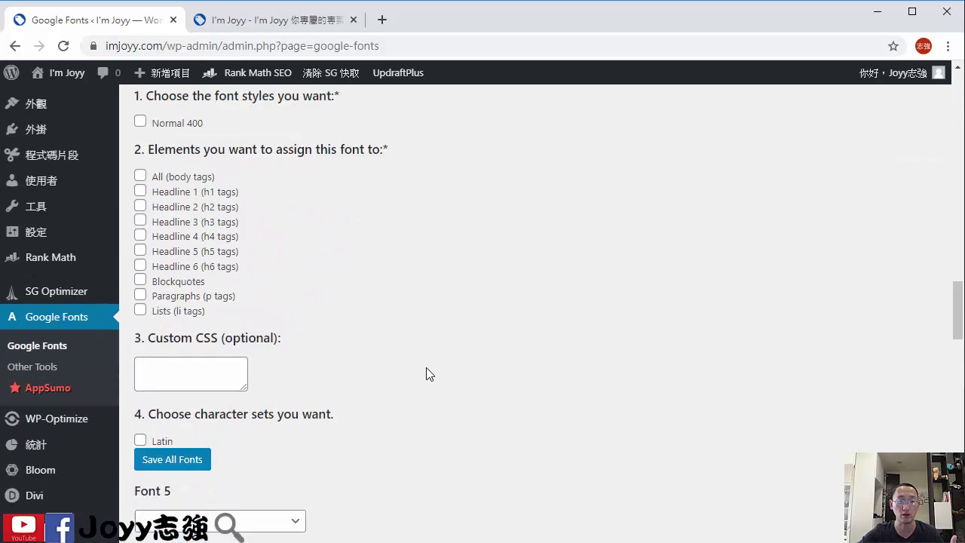
scroll(426, 374, "down", 7)
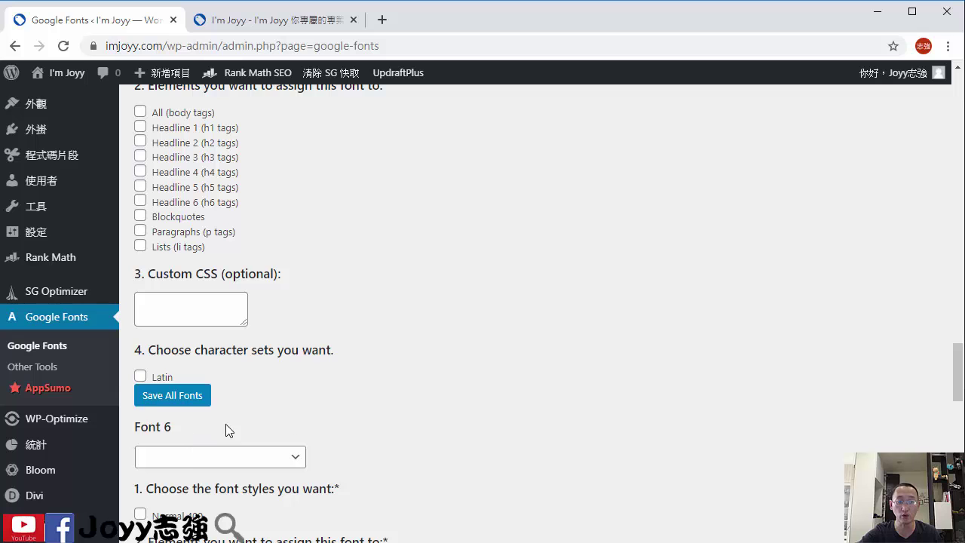
scroll(225, 424, "up", 20)
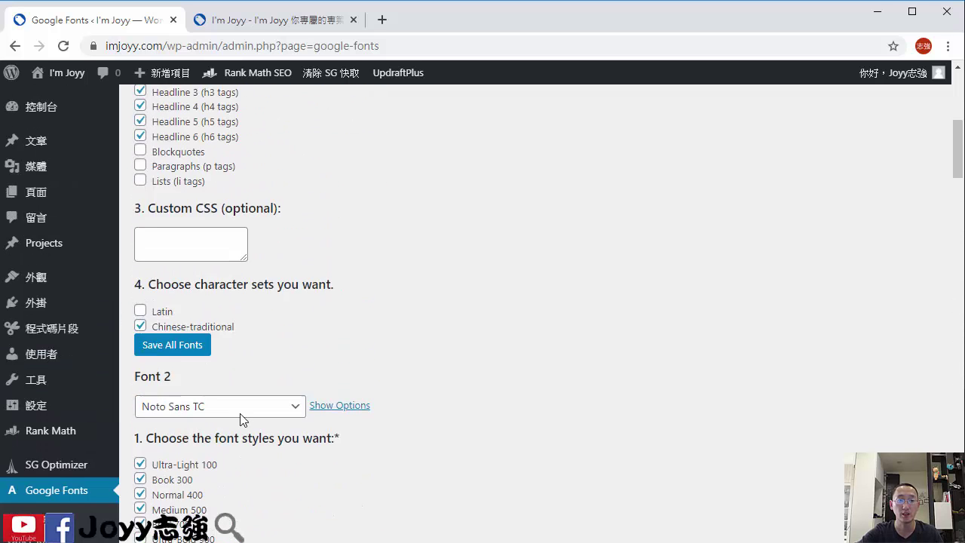
scroll(242, 420, "up", 5)
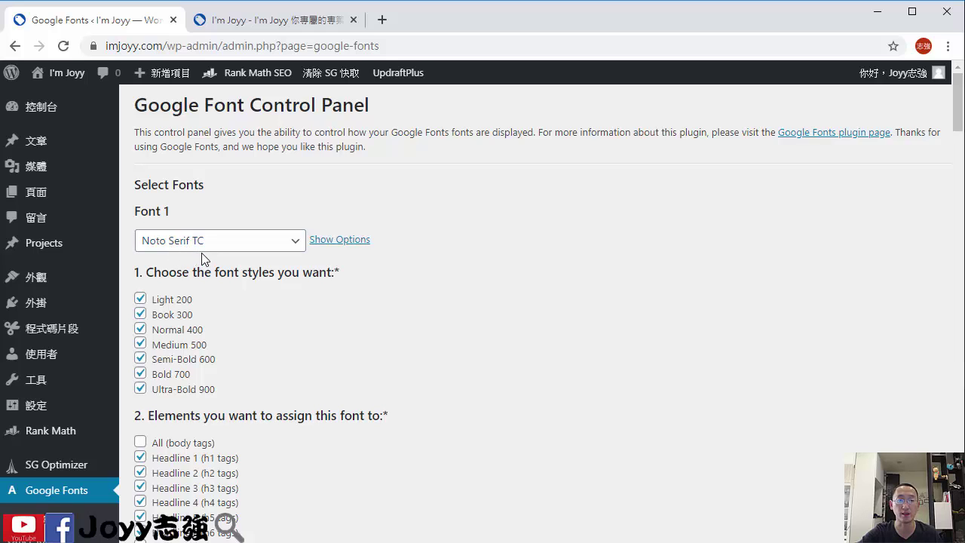
Examine the font styles, assigned elements and character sets of Font 1 and Font 2 in the Google Font Control Panel
scroll(254, 312, "down", 1)
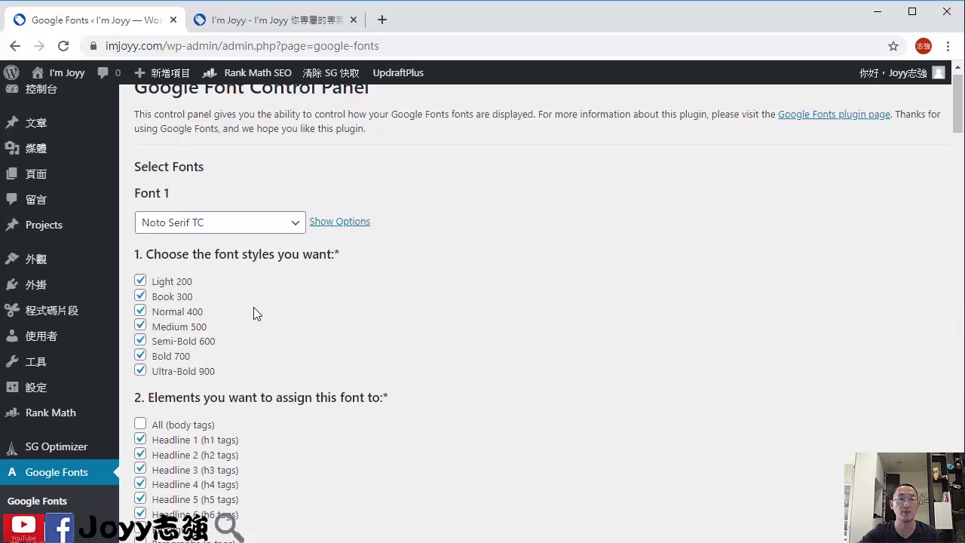
scroll(302, 372, "down", 1)
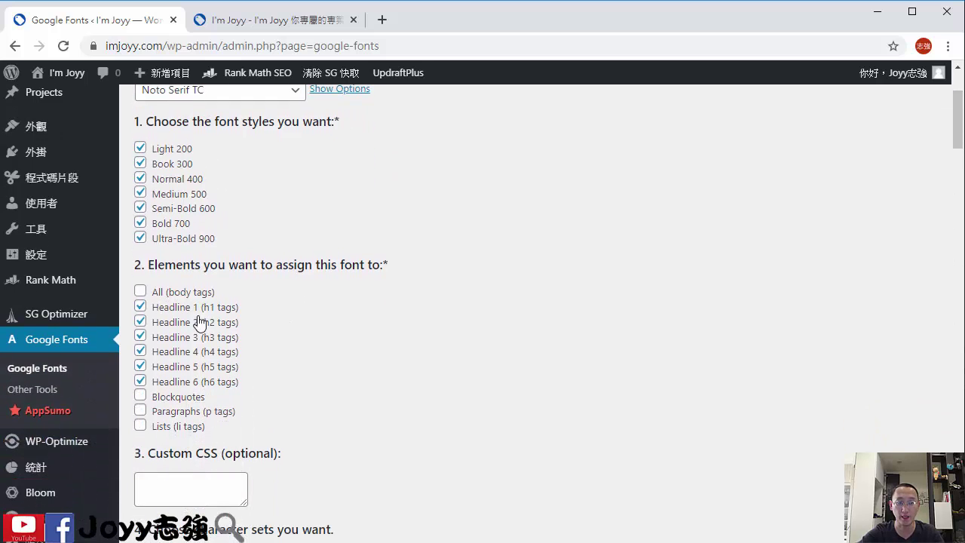
scroll(201, 319, "down", 2)
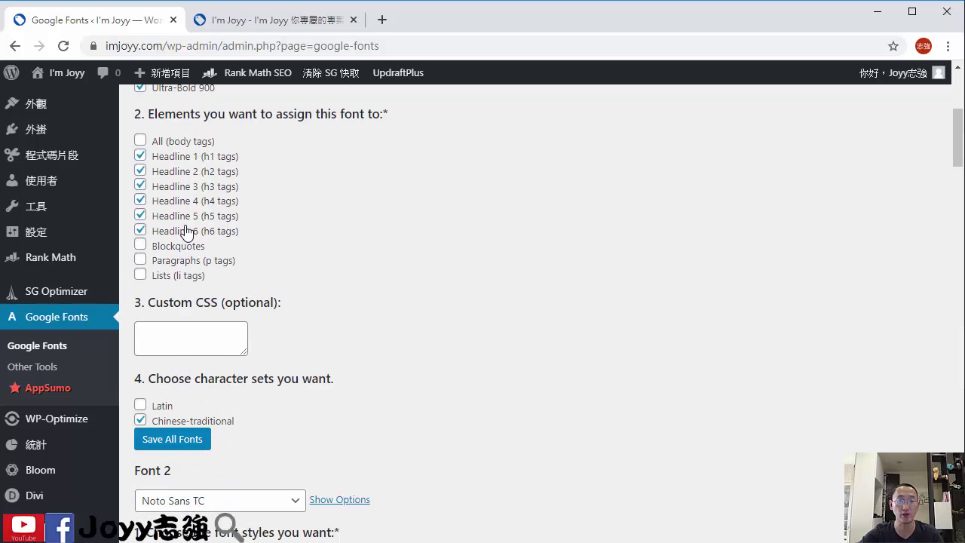
scroll(365, 272, "down", 3)
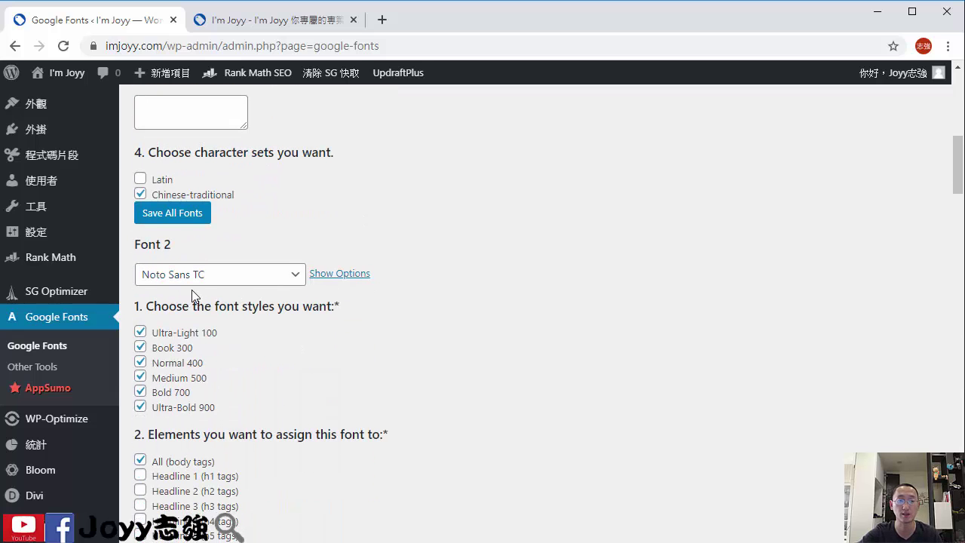
scroll(209, 342, "down", 3)
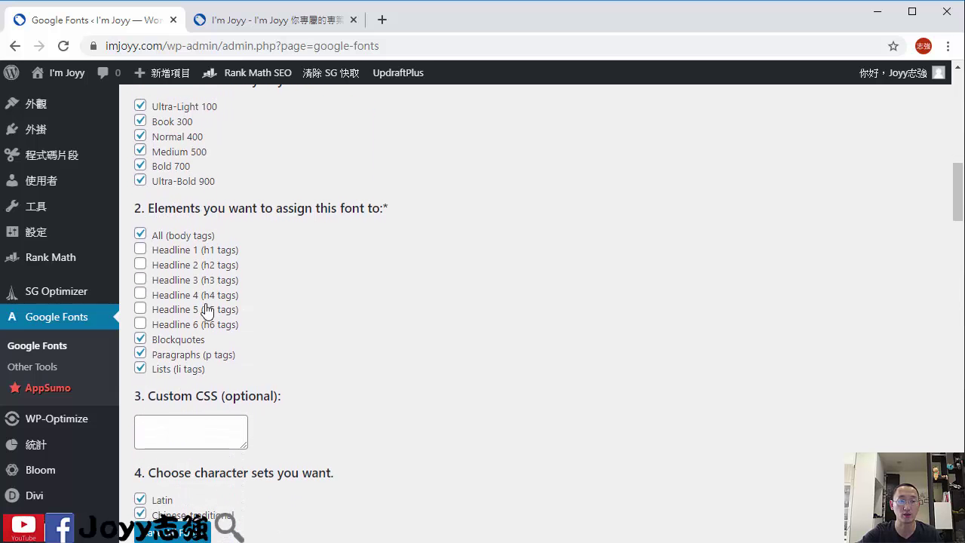
scroll(220, 200, "up", 2)
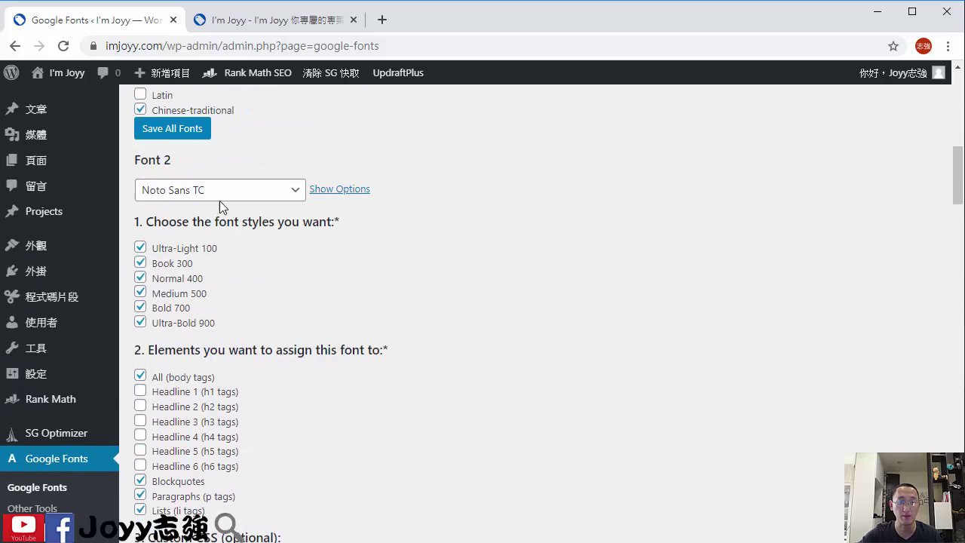
scroll(249, 351, "down", 3)
scroll(249, 350, "up", 3)
scroll(249, 351, "down", 2)
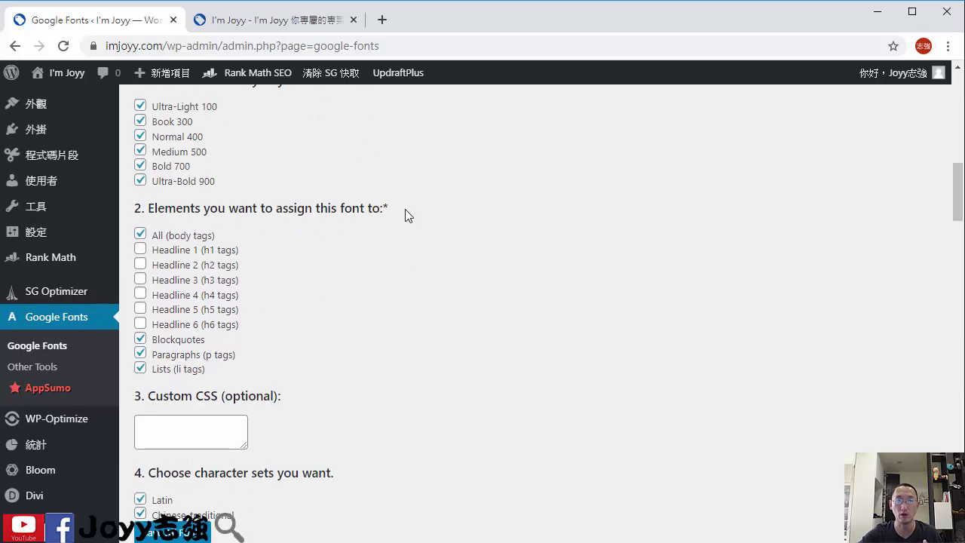
Recheck the heading and body fonts on the live homepage, and return to the Font 1 settings in the control panel
left_click(322, 23)
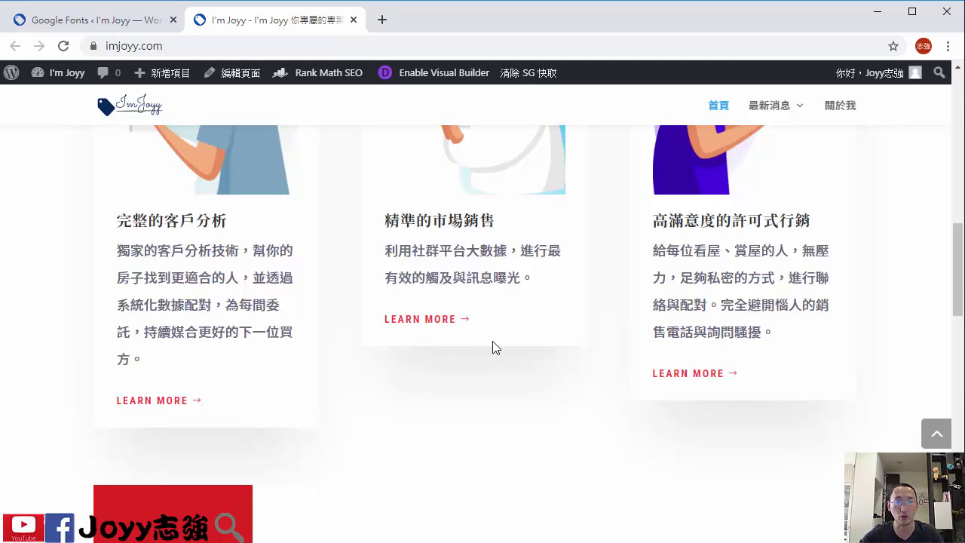
left_click(60, 20)
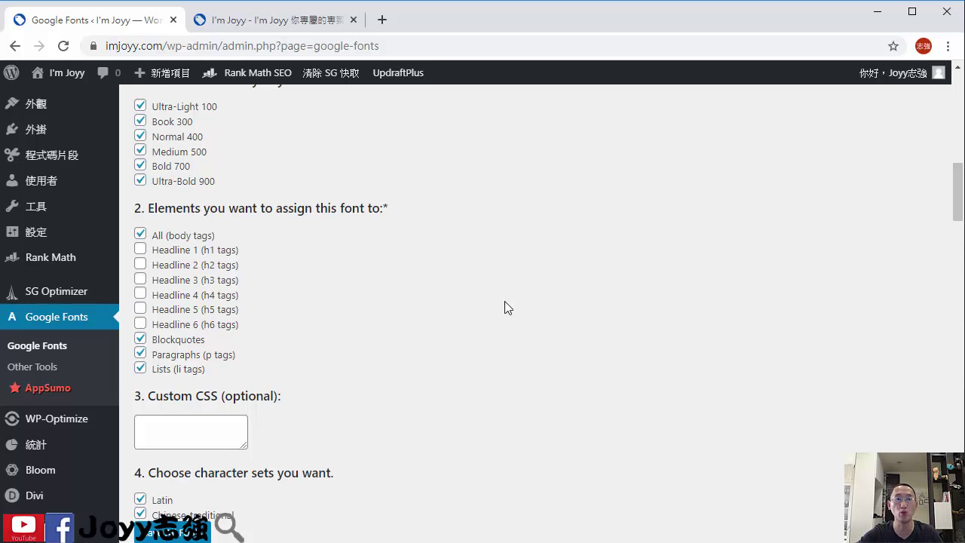
scroll(483, 310, "down", 3)
scroll(476, 316, "up", 10)
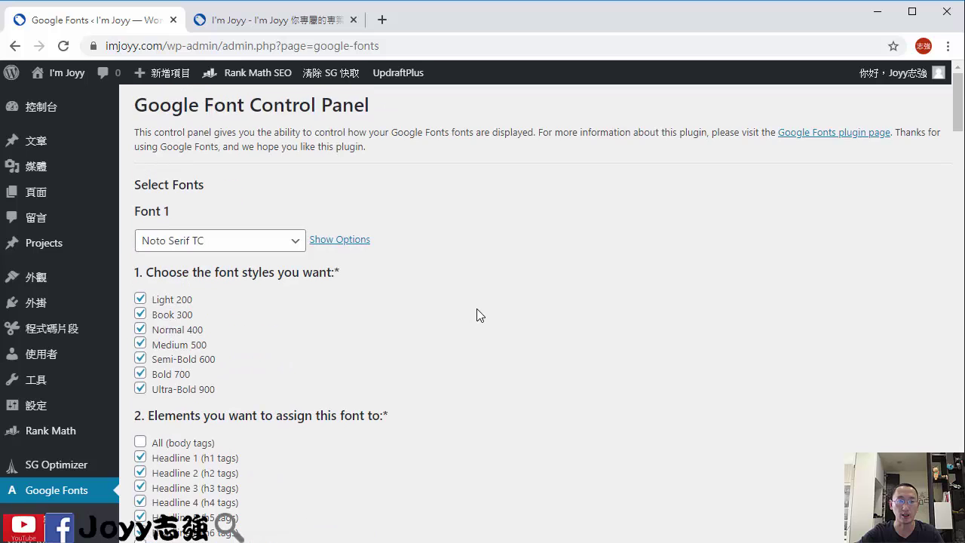